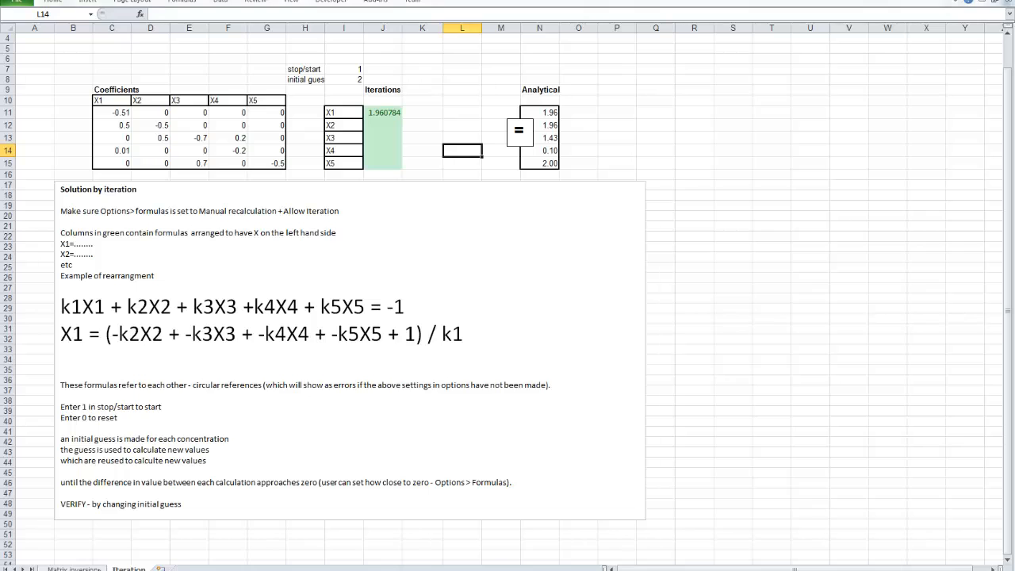
Step: Review the compartment diagram and matrix setup on the Matrix inversion sheet, and return to the Iteration sheet
left_click(96, 569)
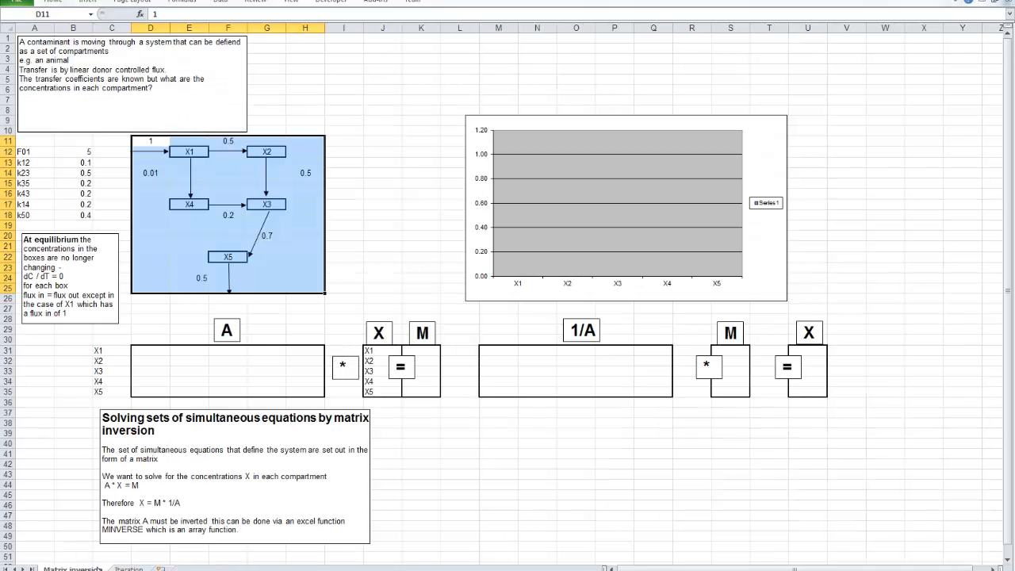
left_click(151, 317)
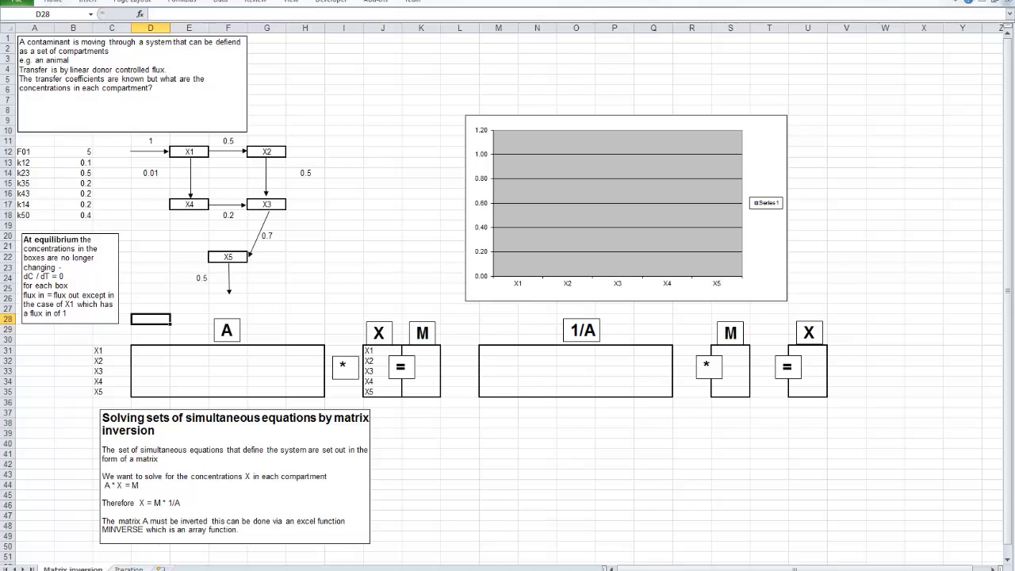
left_click(128, 569)
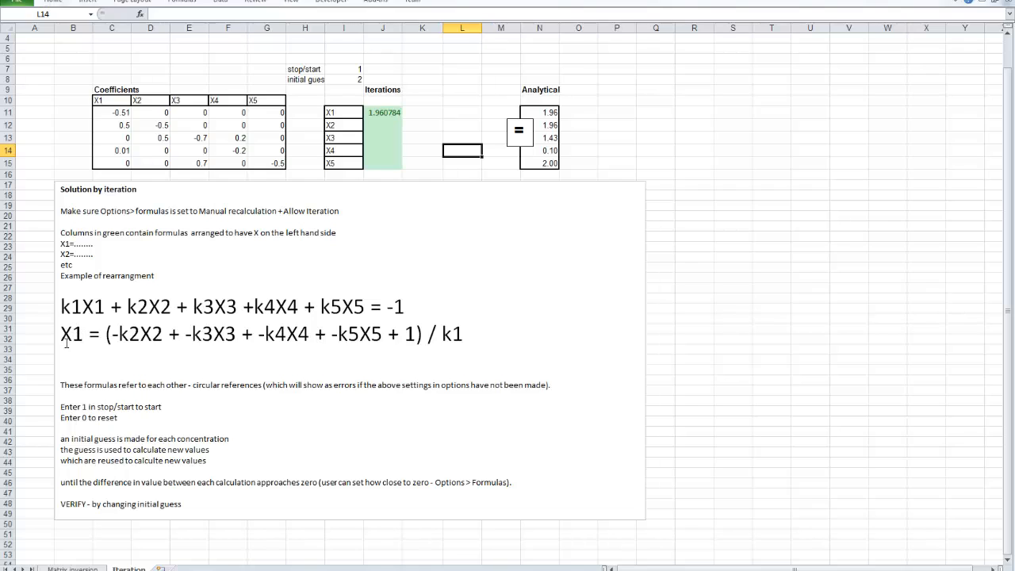
Step: Examine term by term how the example equation in the notes is rearranged to isolate X1
left_click_drag(61, 334, 83, 334)
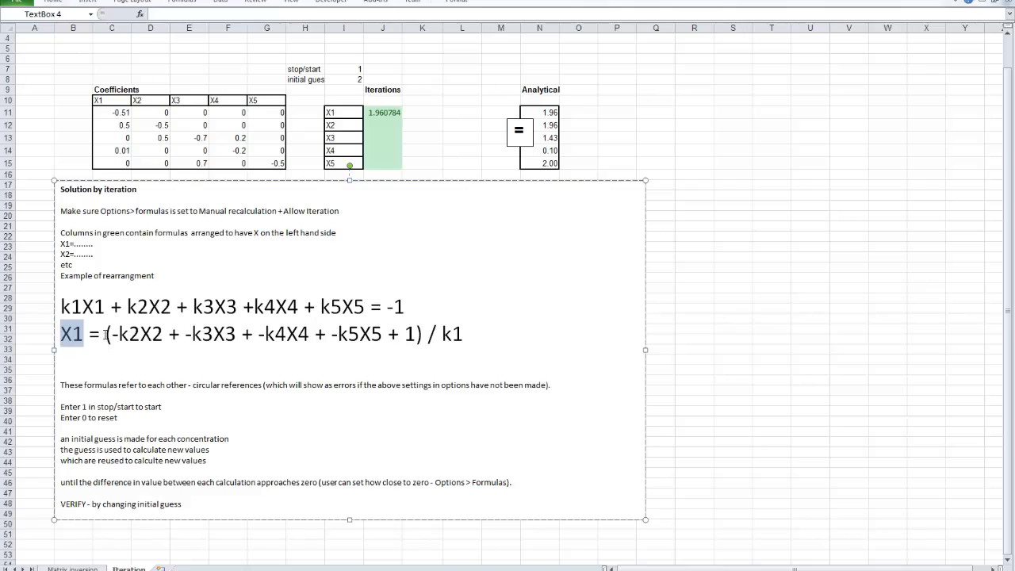
mouse_move(113, 316)
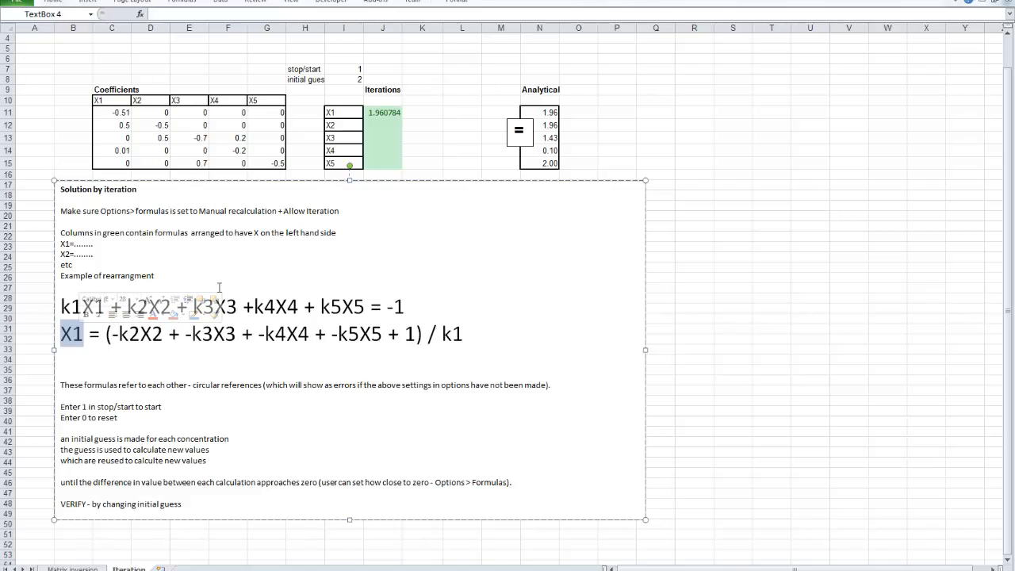
left_click_drag(127, 307, 343, 312)
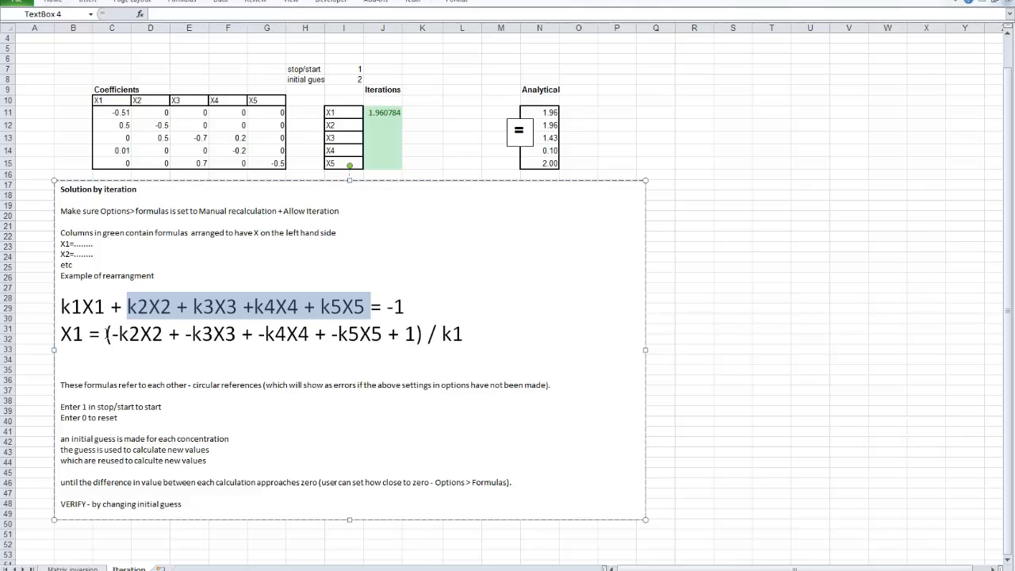
left_click_drag(106, 333, 387, 331)
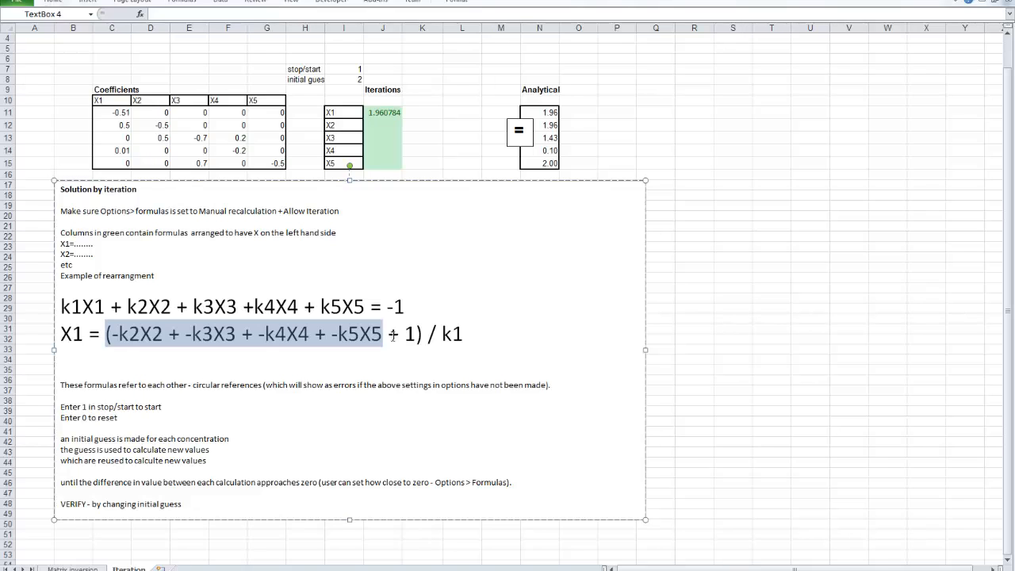
left_click(421, 335)
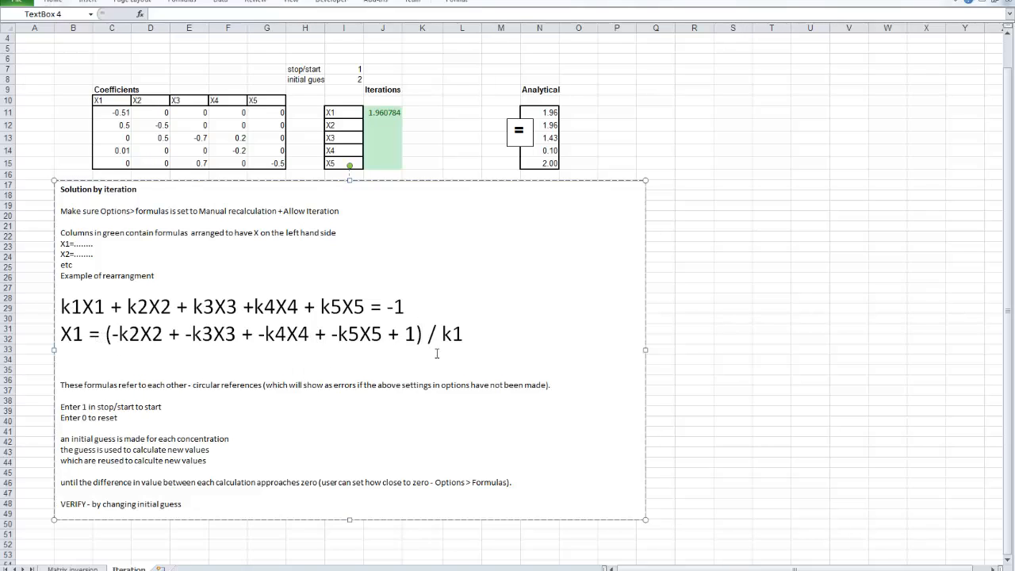
left_click(485, 335)
left_click_drag(62, 307, 420, 309)
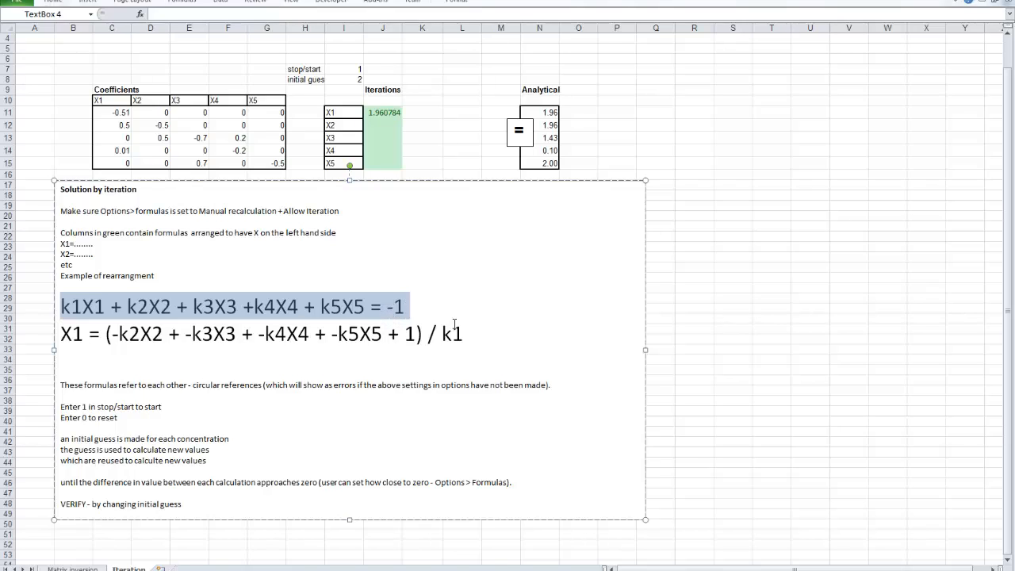
left_click(481, 333)
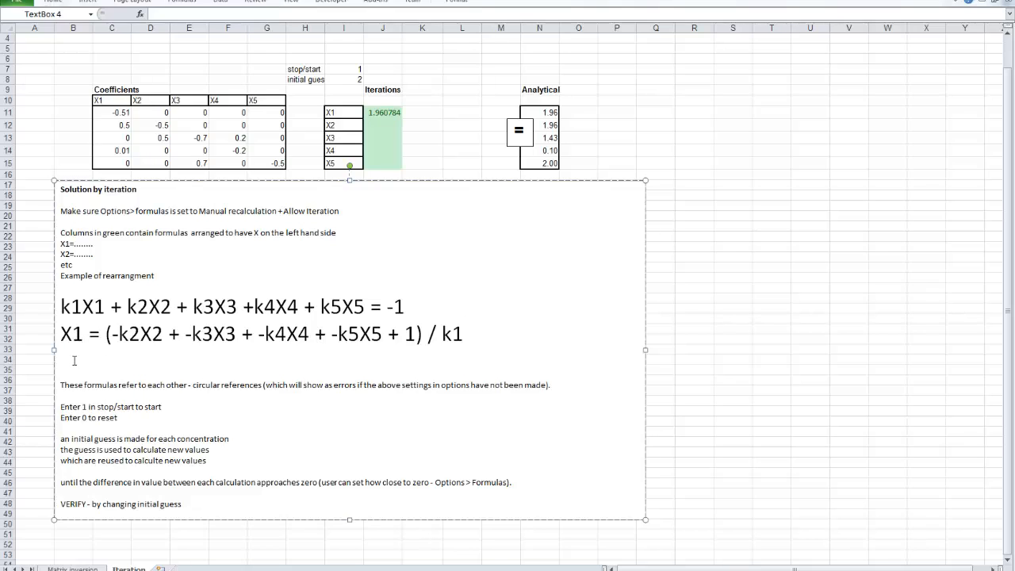
left_click(656, 269)
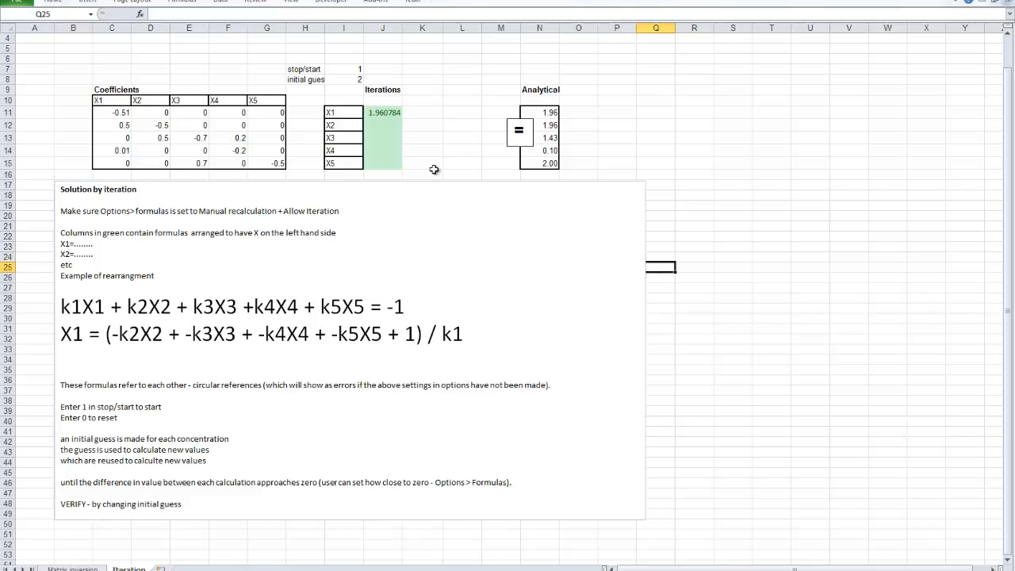
Step: Compare the X1 iteration formula in cell J11 with the rearranged X1 equation in the notes
left_click(386, 115)
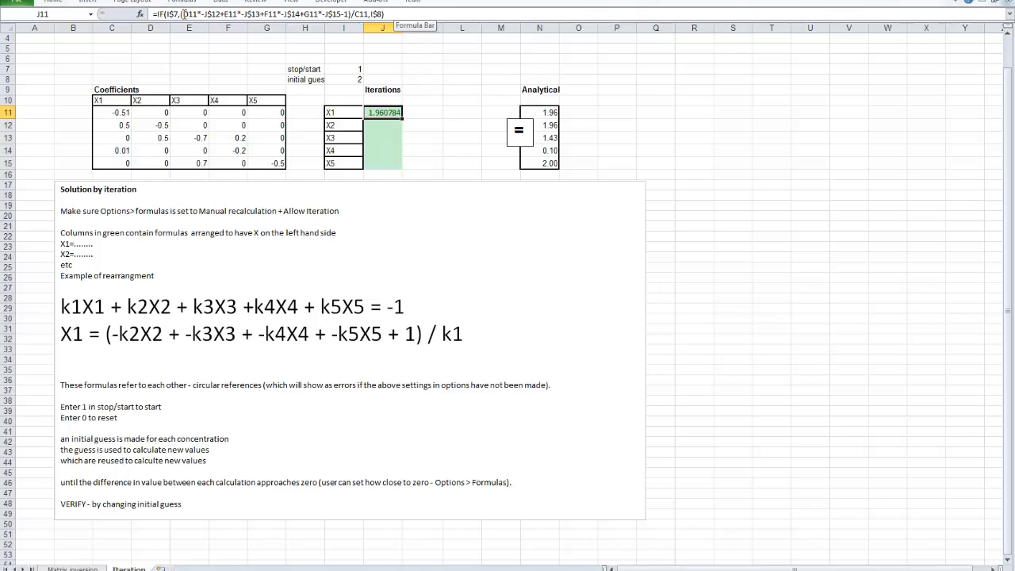
left_click_drag(182, 14, 369, 14)
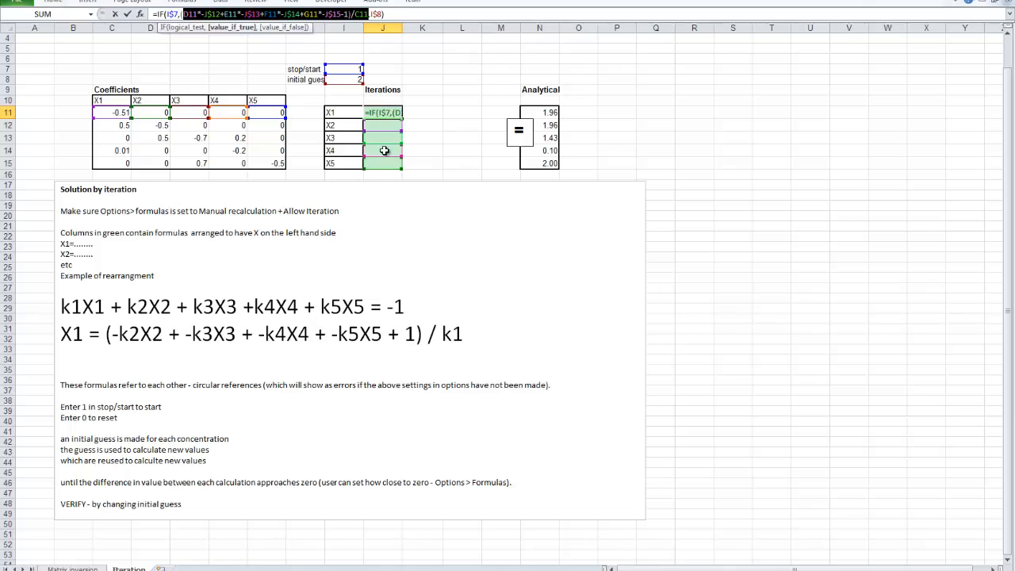
triple_click(481, 337)
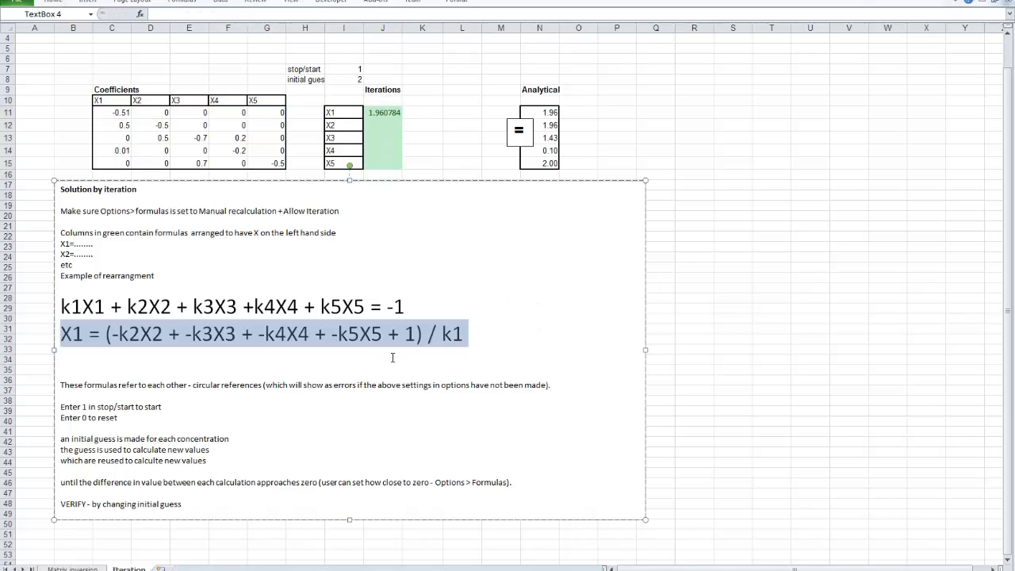
left_click(349, 113)
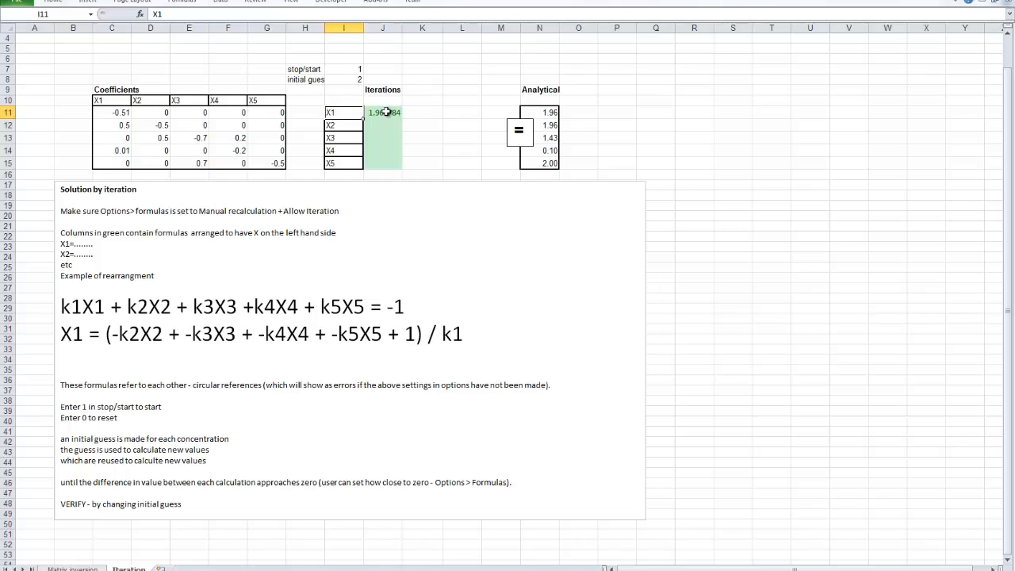
left_click(386, 112)
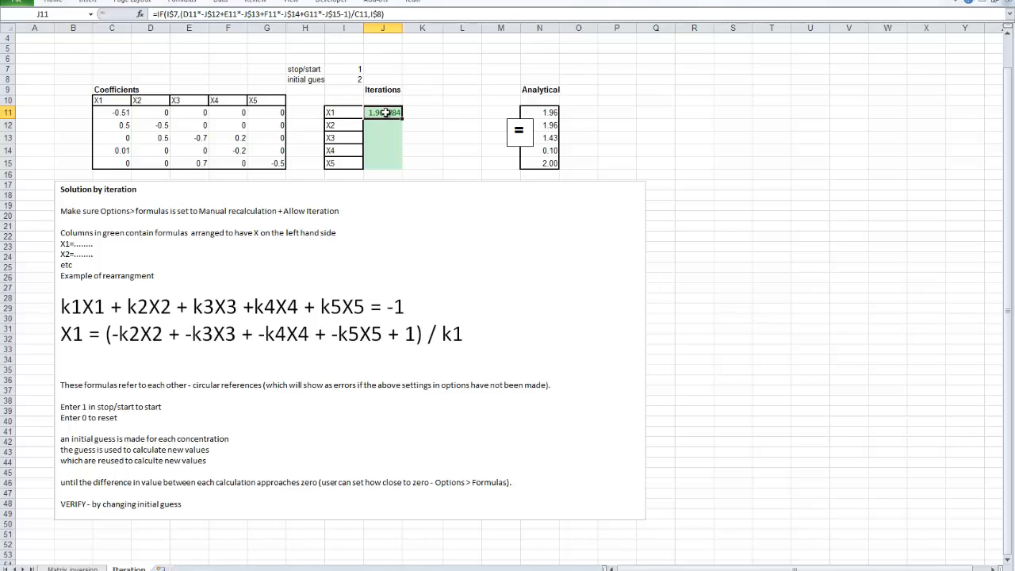
left_click(417, 116)
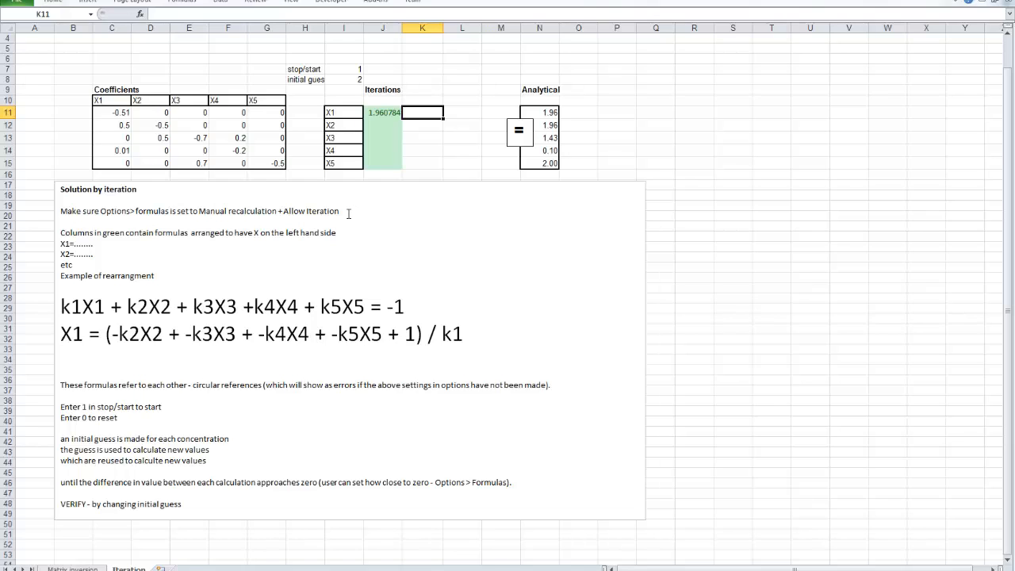
Step: Set workbook calculation to Manual and enable iterative calculation with a maximum of 1 iteration
left_click(17, 5)
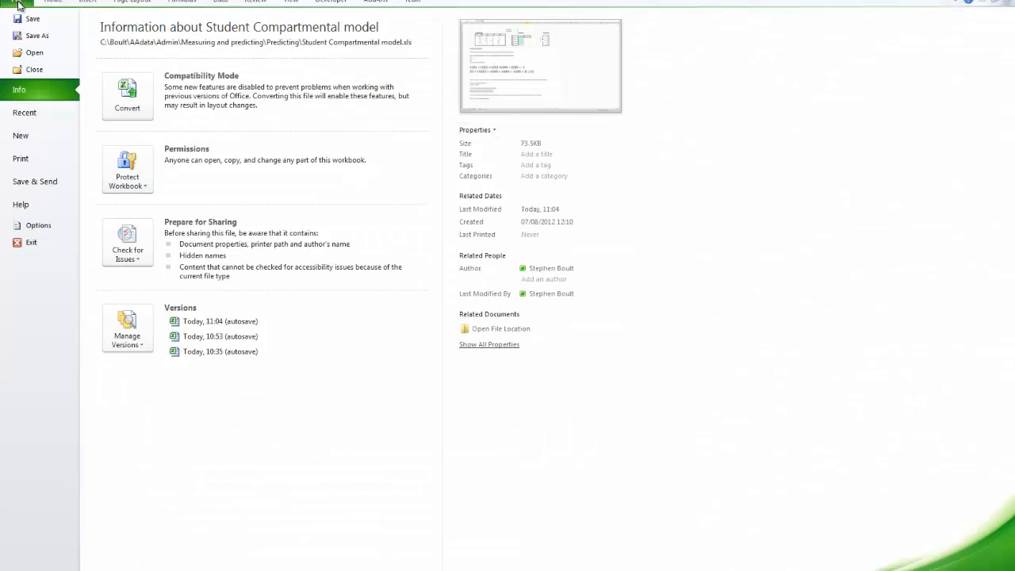
left_click(39, 226)
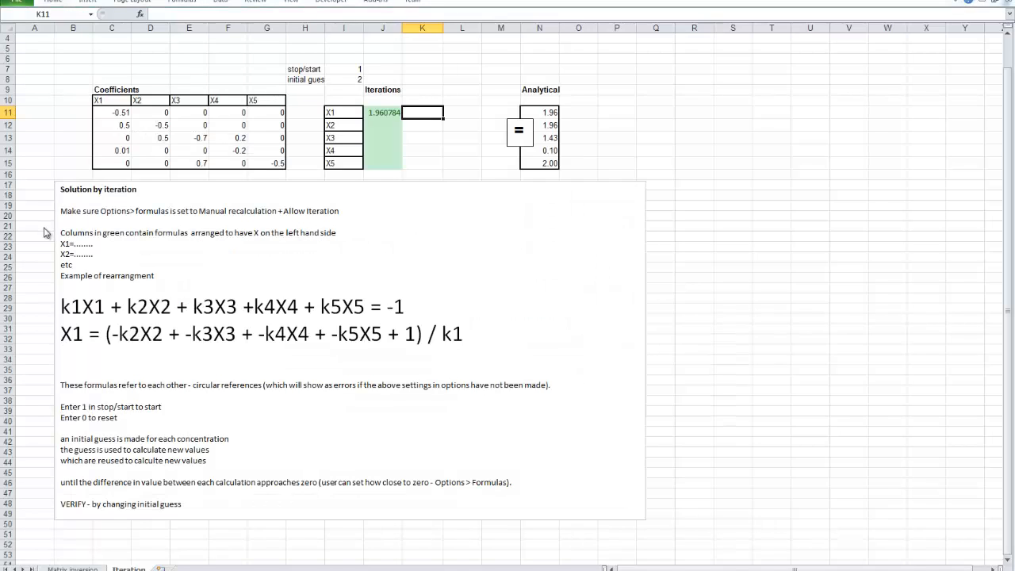
left_click(401, 121)
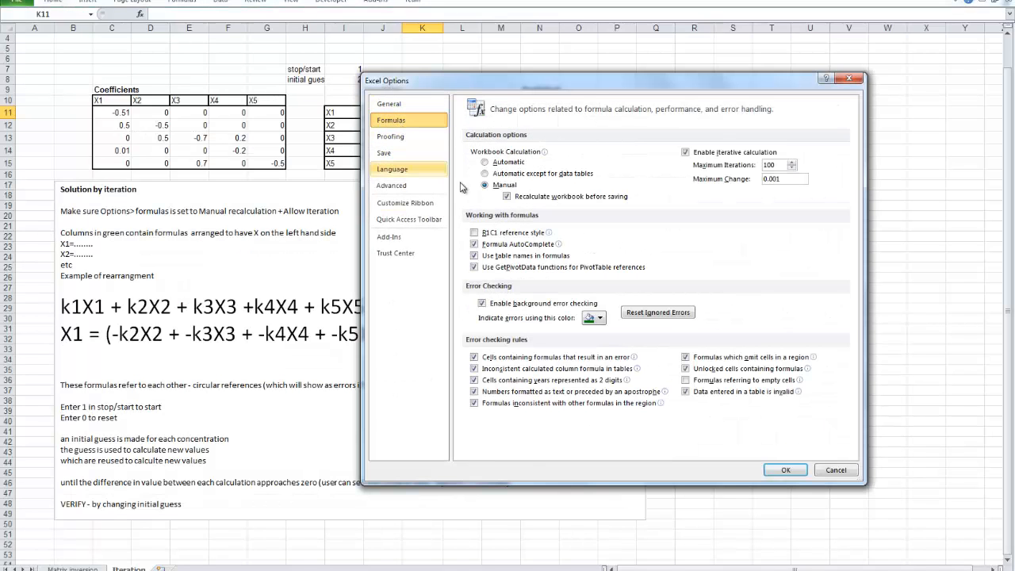
left_click(485, 161)
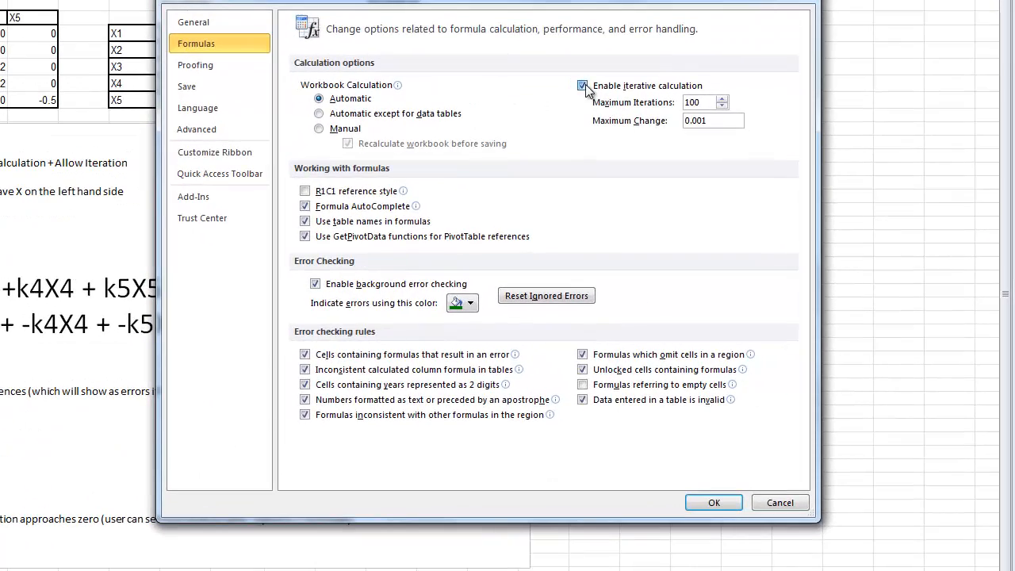
left_click(583, 85)
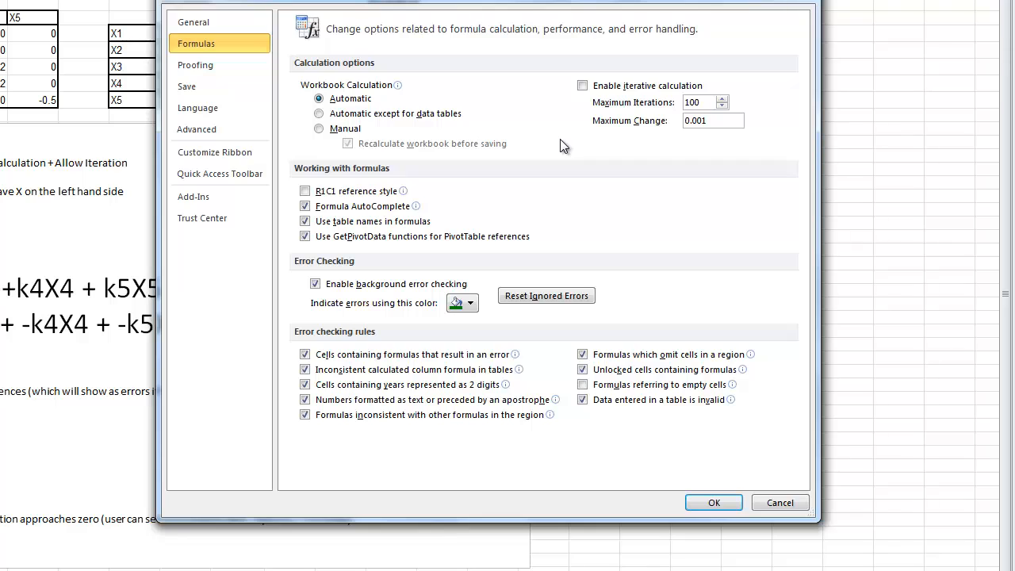
left_click(320, 130)
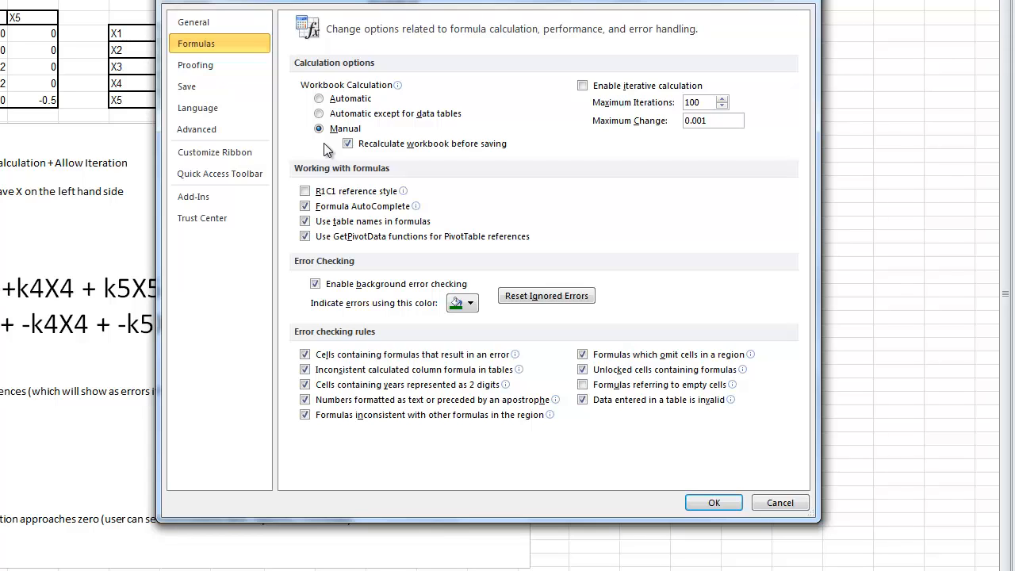
left_click(583, 86)
left_click_drag(705, 101, 680, 103)
type("1")
left_click(711, 502)
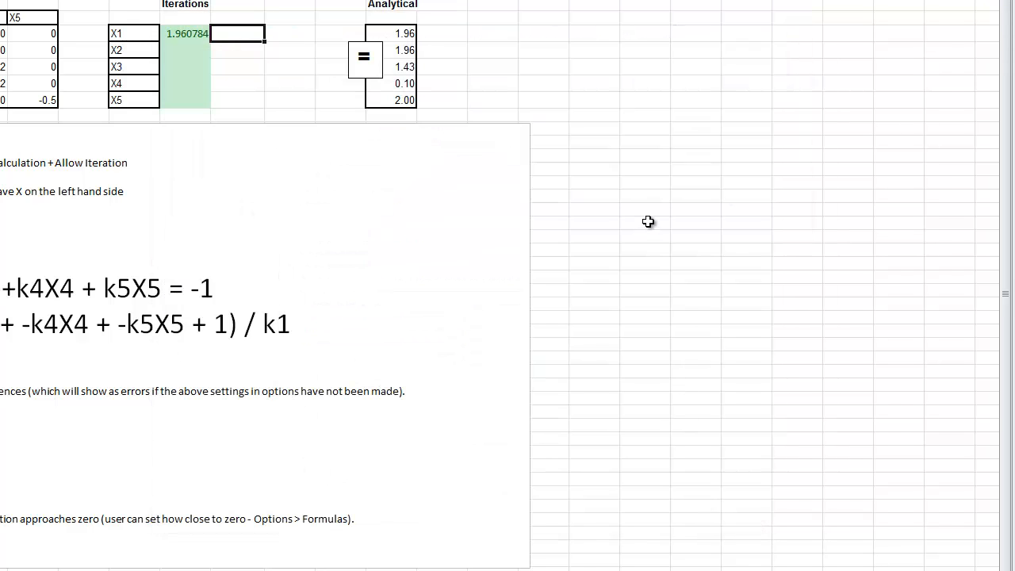
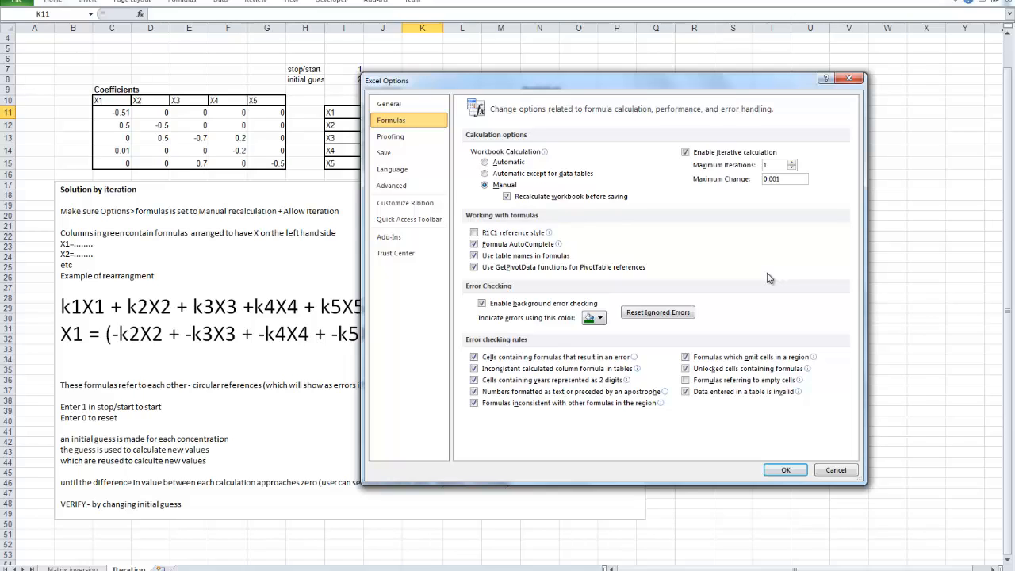
left_click(783, 471)
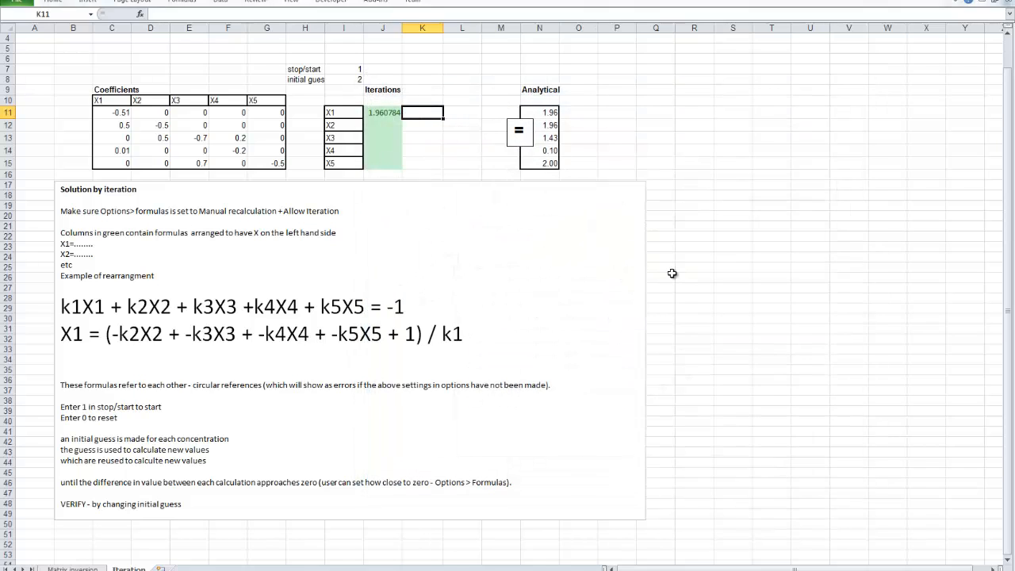
Step: Inspect the iteration formula for X1 in cell J8 against the right-hand side of the rearranged equation
left_click(381, 112)
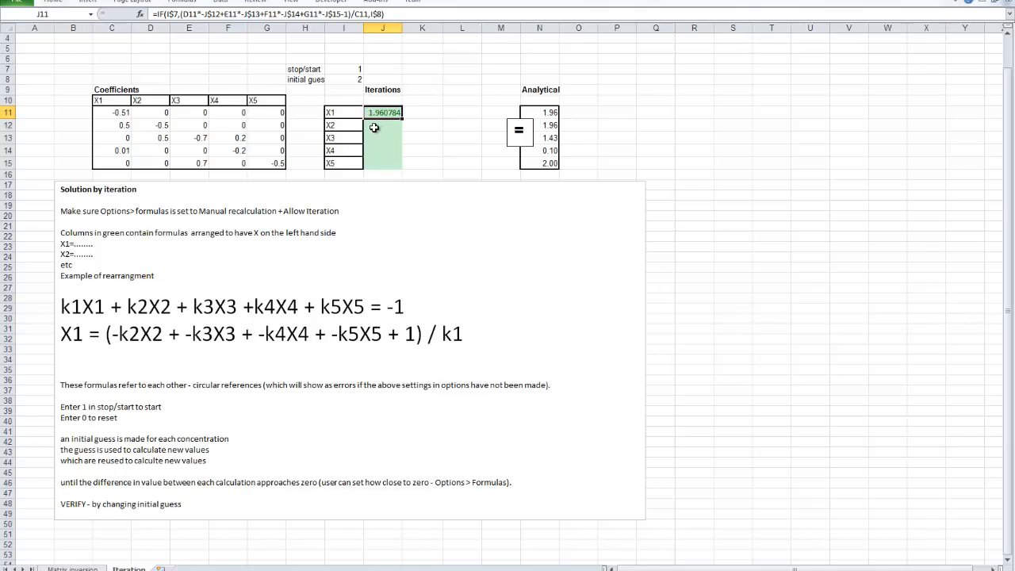
left_click(374, 127)
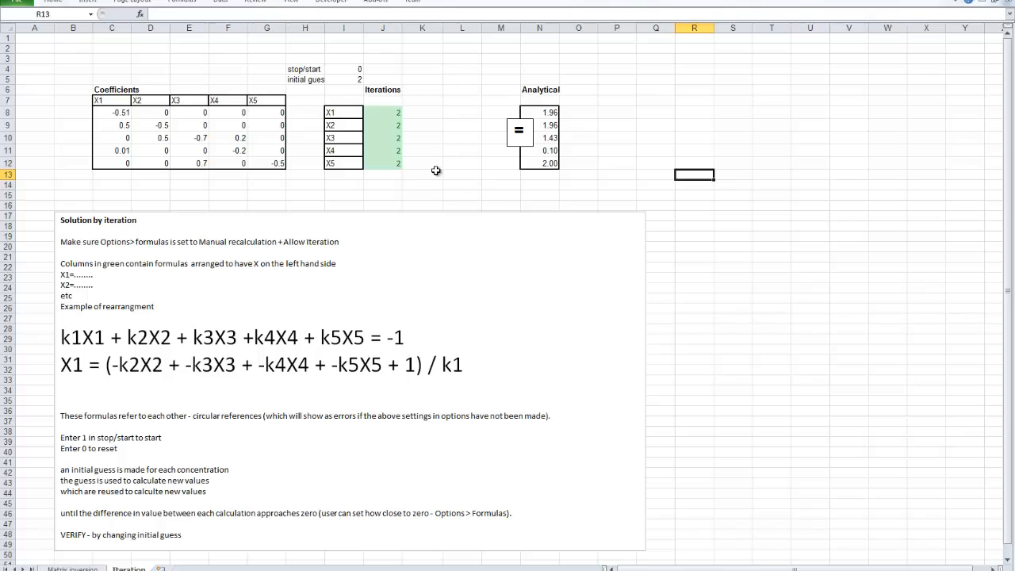
left_click(379, 114)
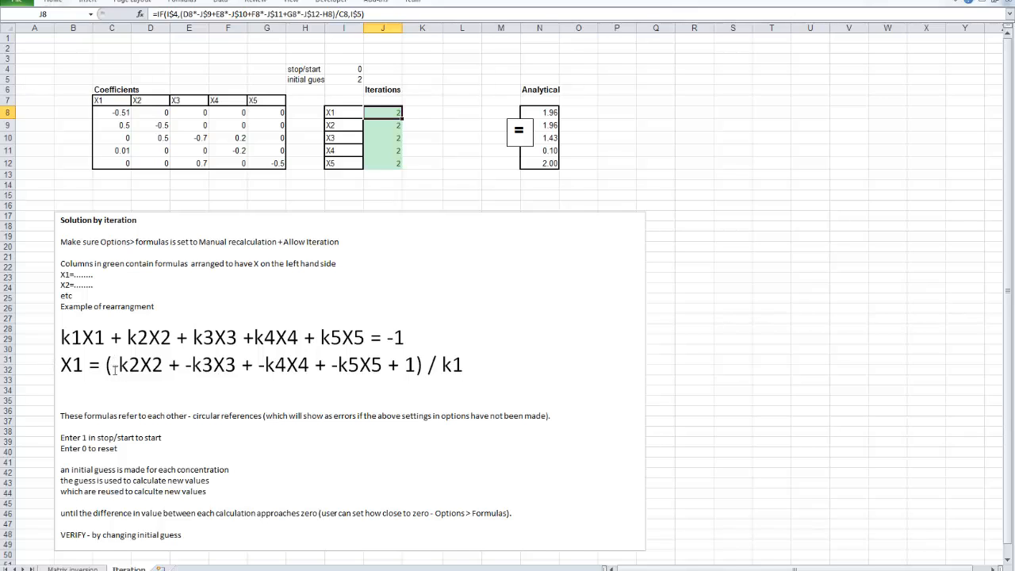
left_click_drag(107, 365, 504, 369)
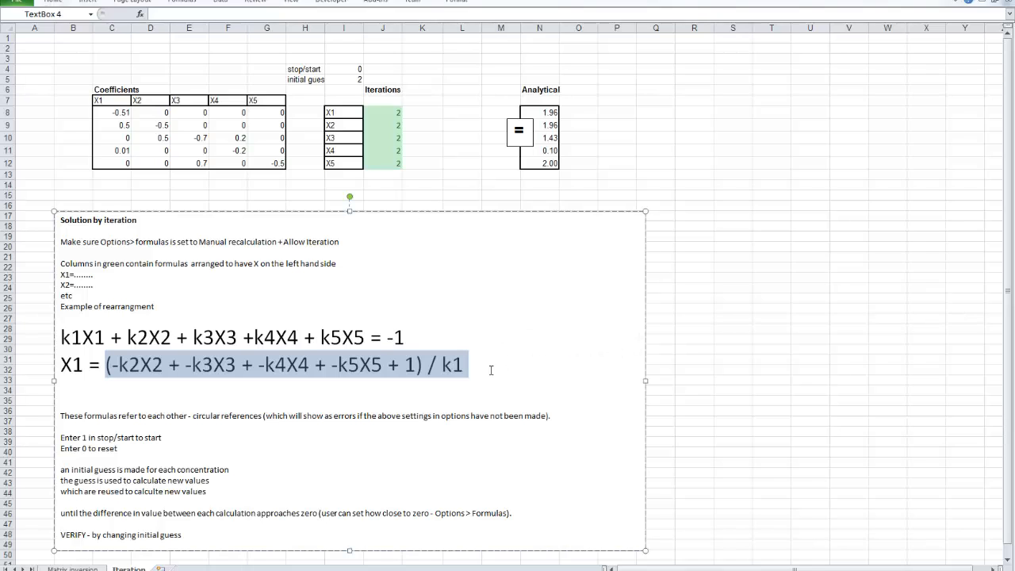
left_click(491, 371)
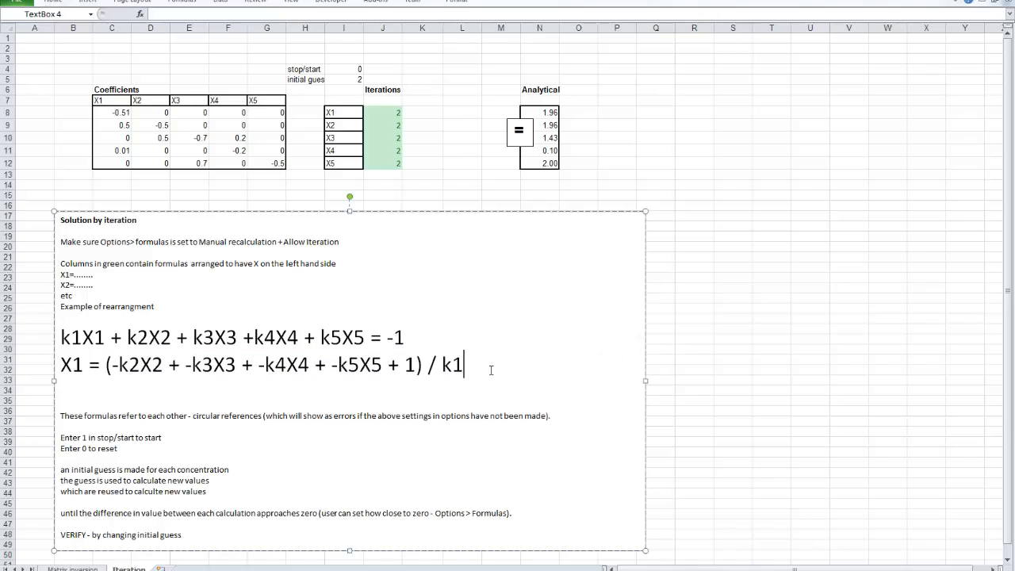
left_click(448, 166)
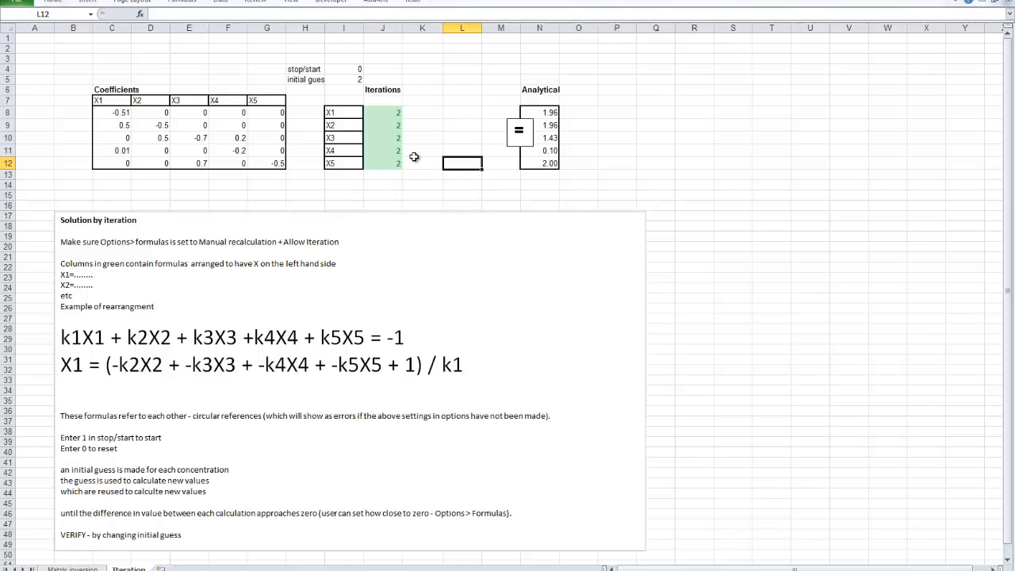
Step: Trace the cells referenced by X1's iteration formula in J8, including the stop/start and initial guess cells
left_click(380, 113)
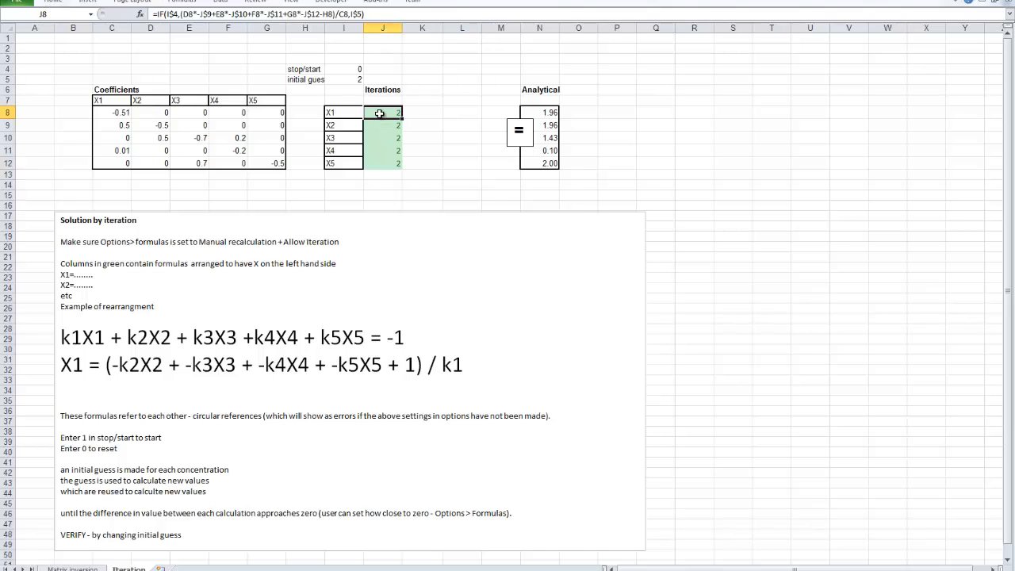
left_click(374, 16)
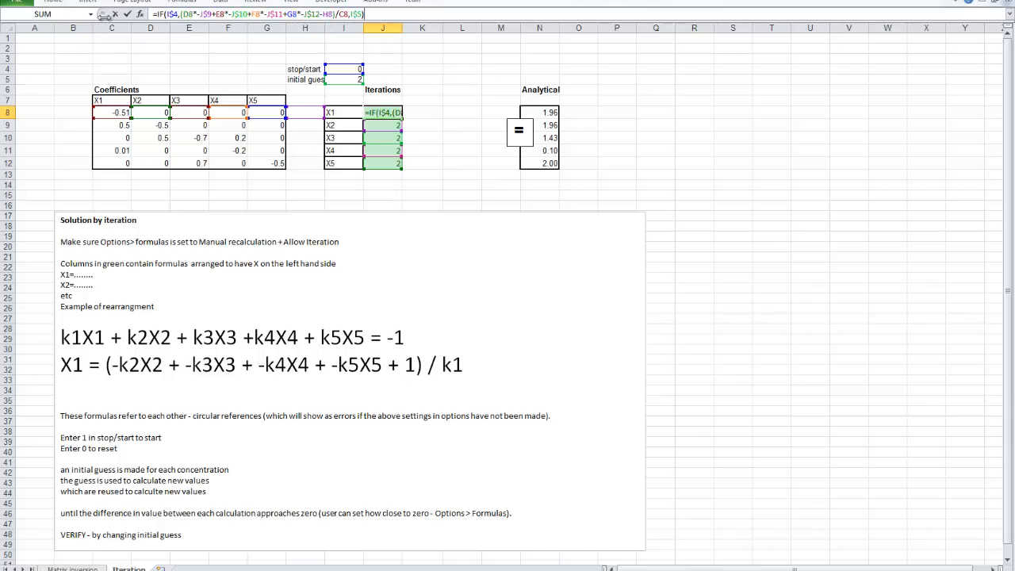
left_click(126, 15)
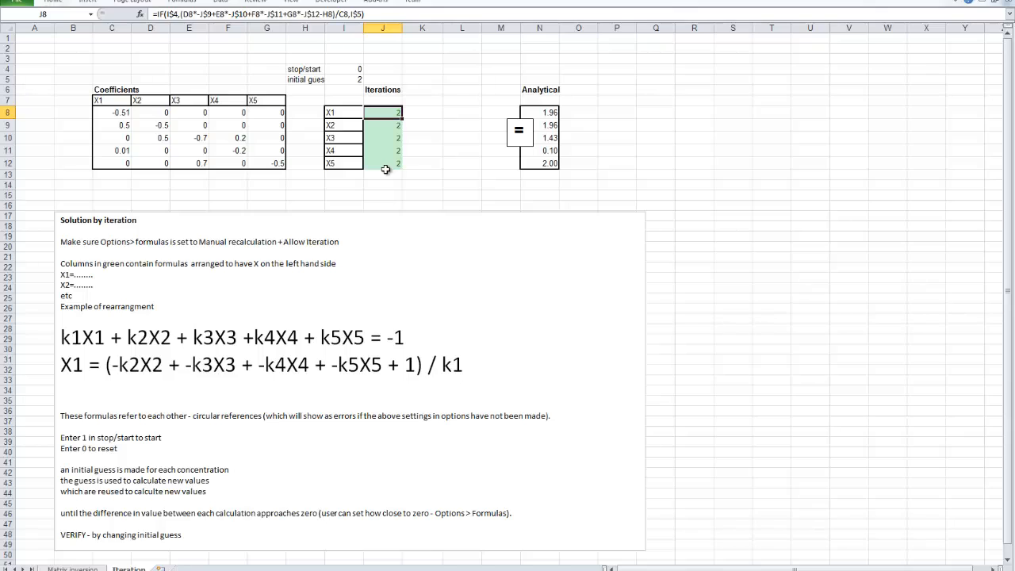
Step: Inspect the iteration formulas for X2, X3 and X5 in cells J9, J10 and J12 and the cells X2's formula references
left_click(386, 127)
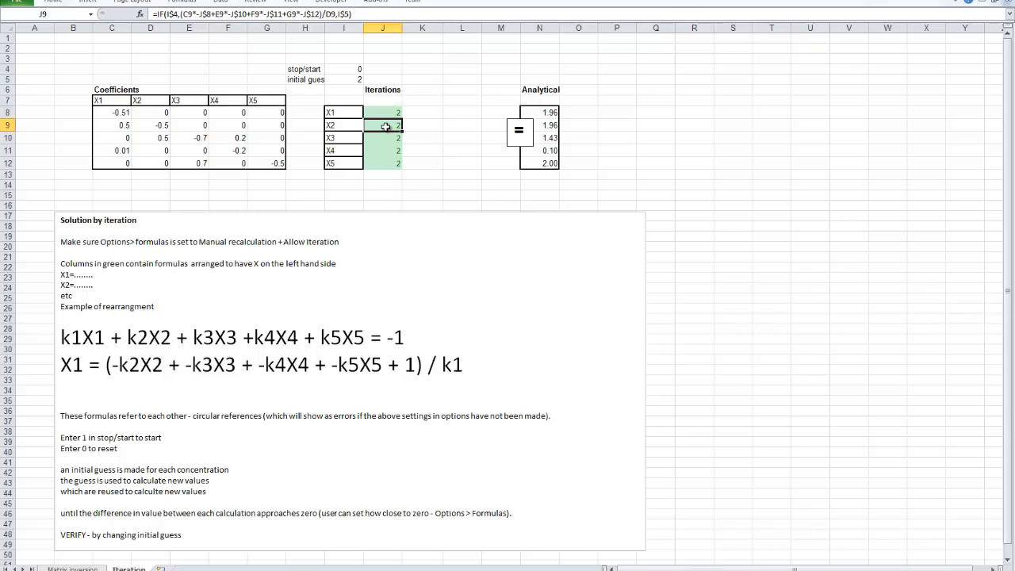
left_click(355, 12)
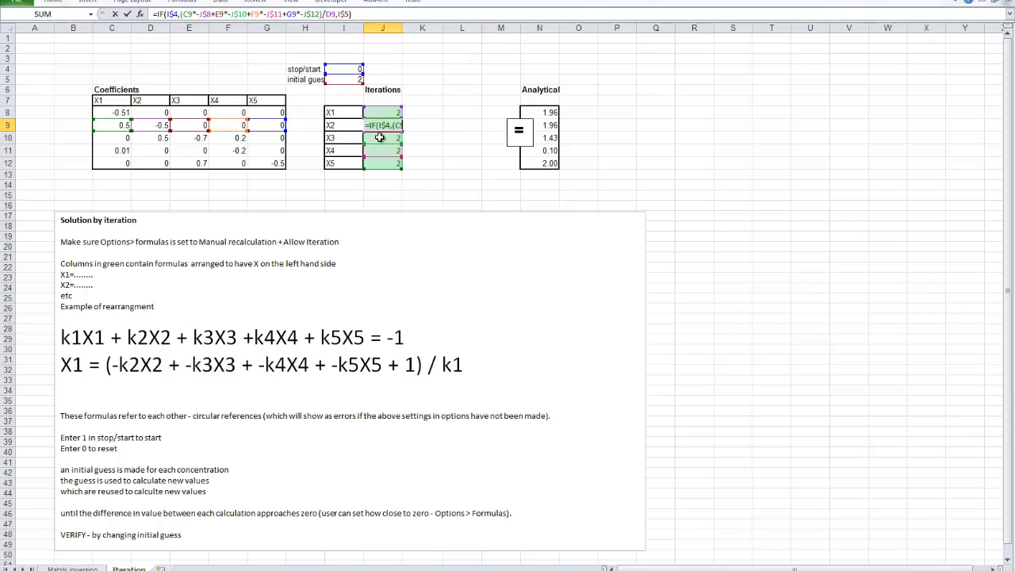
left_click(380, 138)
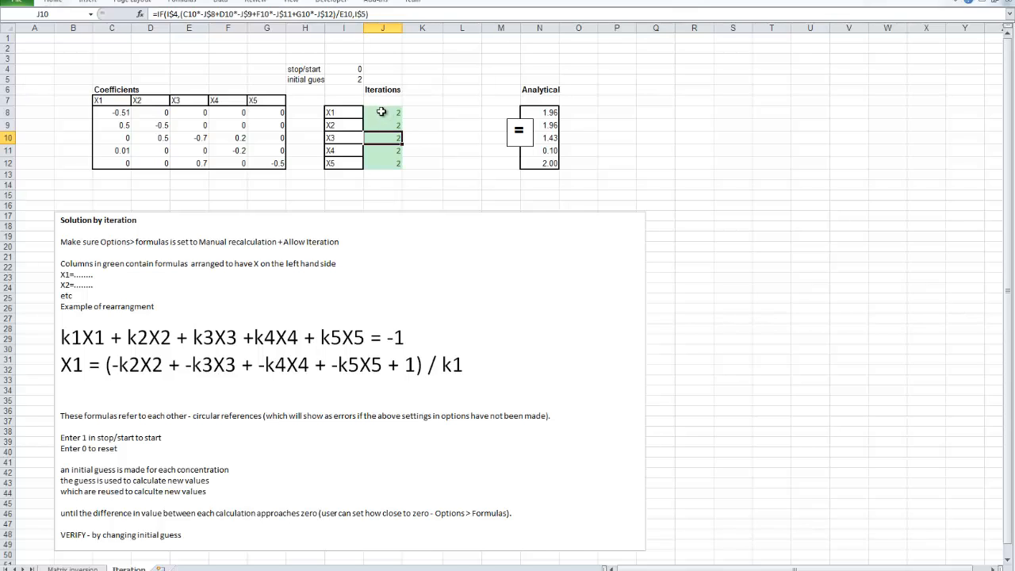
left_click(380, 164)
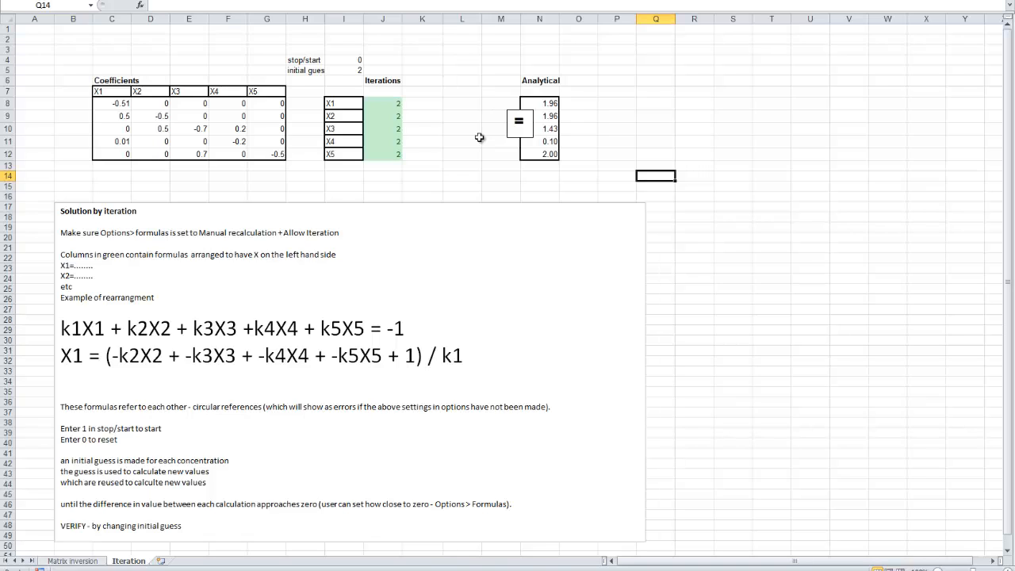
Step: Set the stop/start cell I4 to 1 and recalculate the workbook repeatedly to iterate X1 to X5
left_click(345, 62)
type("1")
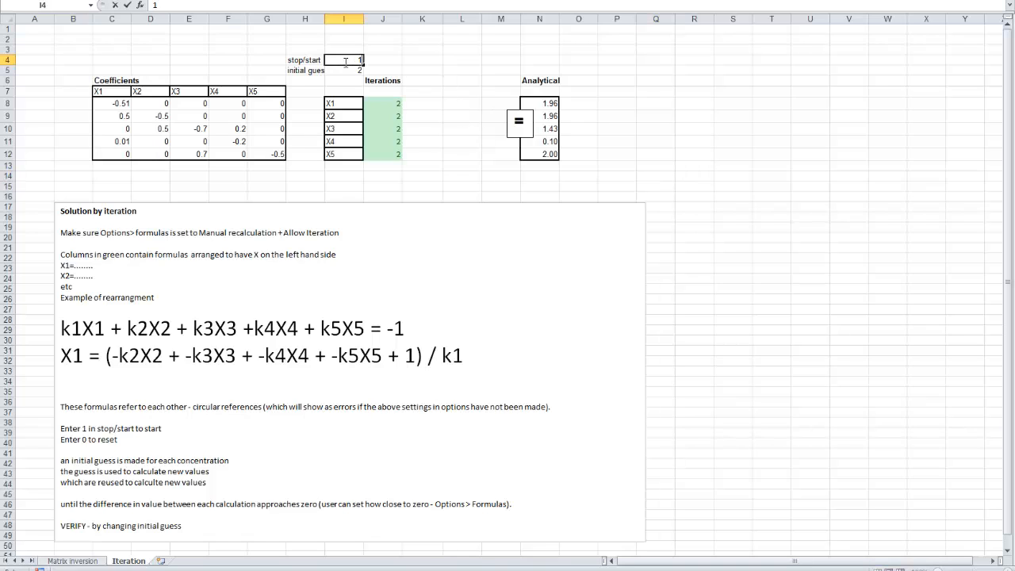
key("Return")
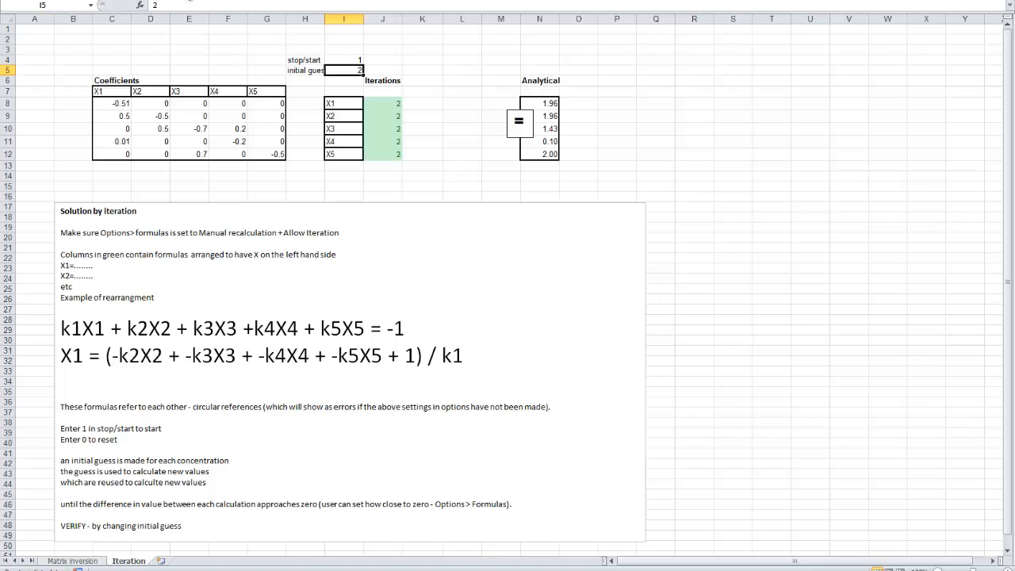
left_click(189, 1)
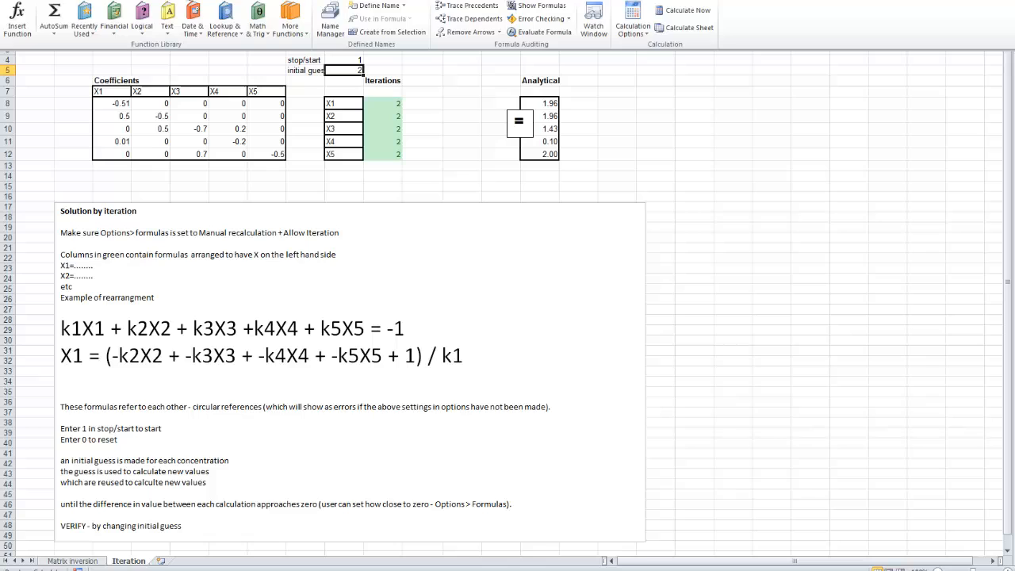
left_click(678, 11)
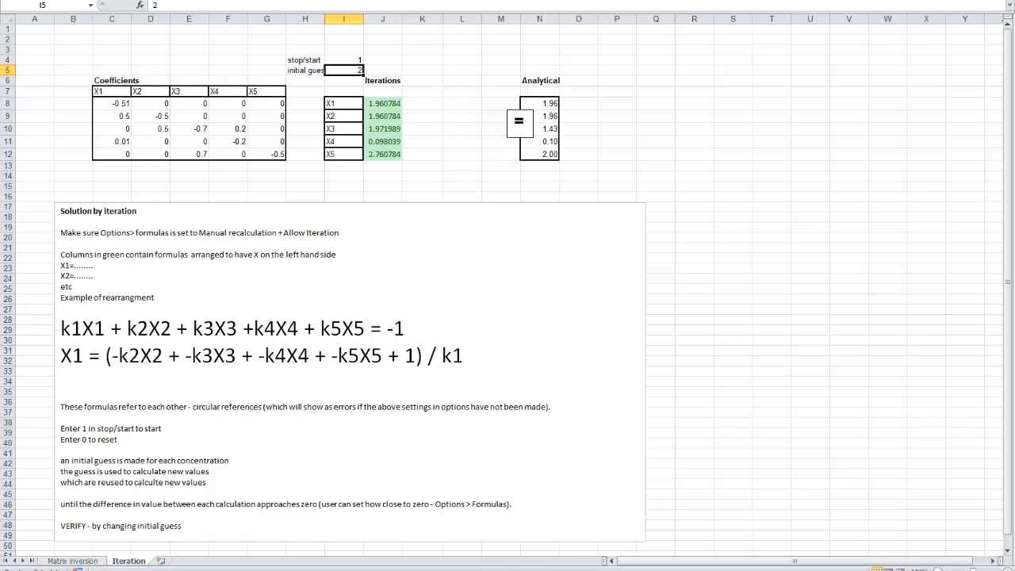
left_click(188, 0)
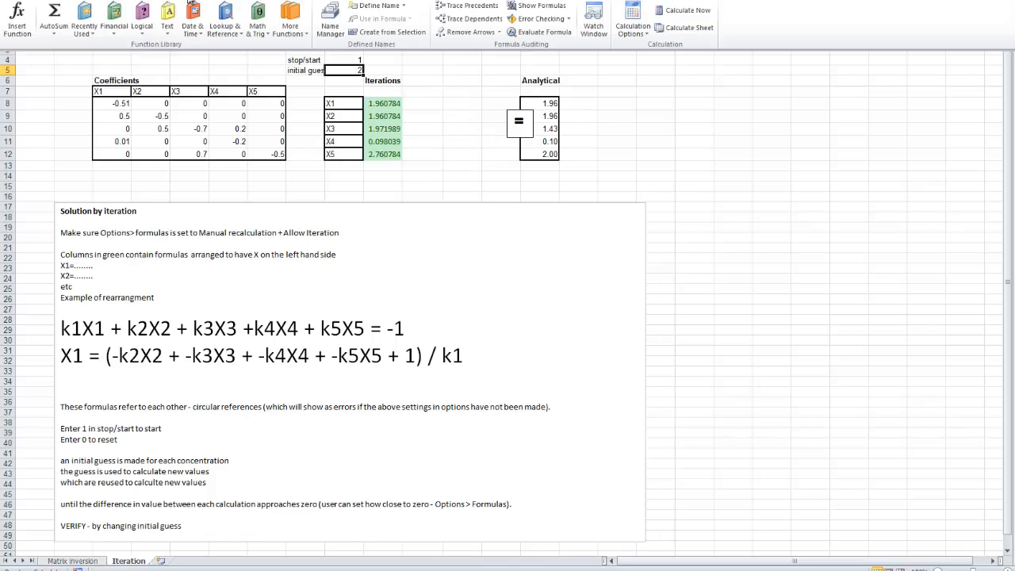
left_click(697, 11)
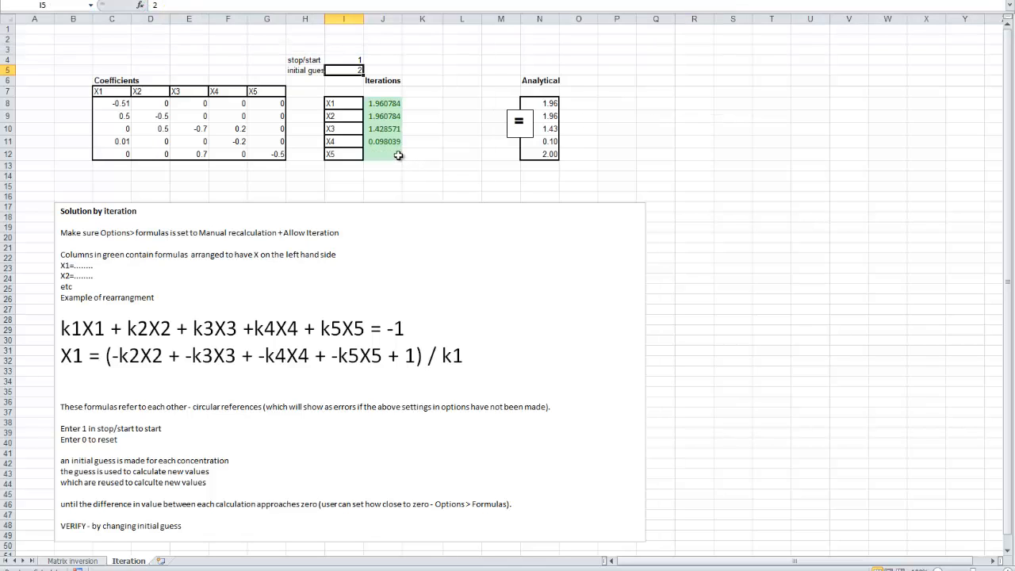
Step: Format the iteration results in J8:J12 as Number with 2 decimal places
left_click(384, 103)
left_click_drag(384, 102, 383, 154)
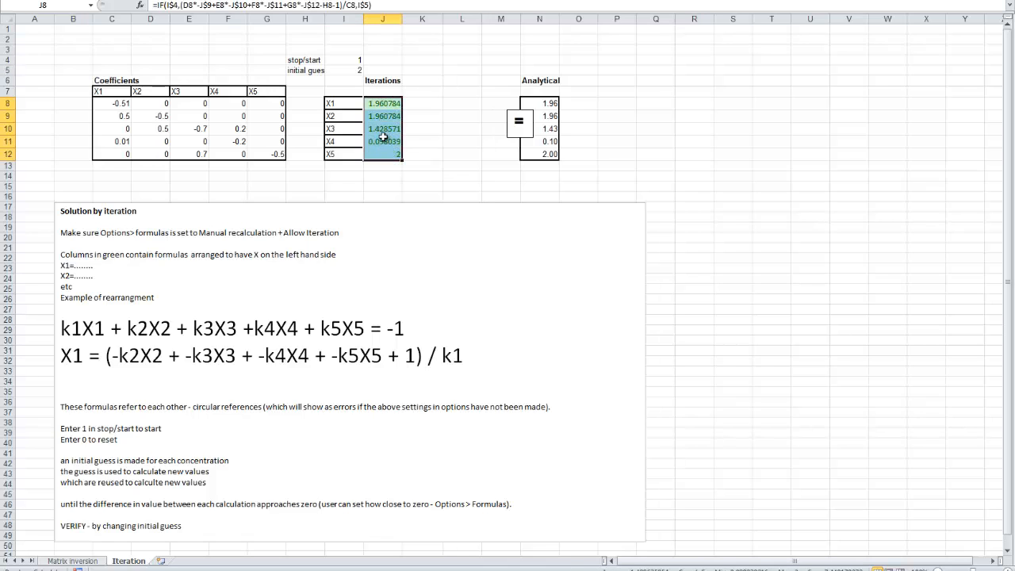
right_click(383, 135)
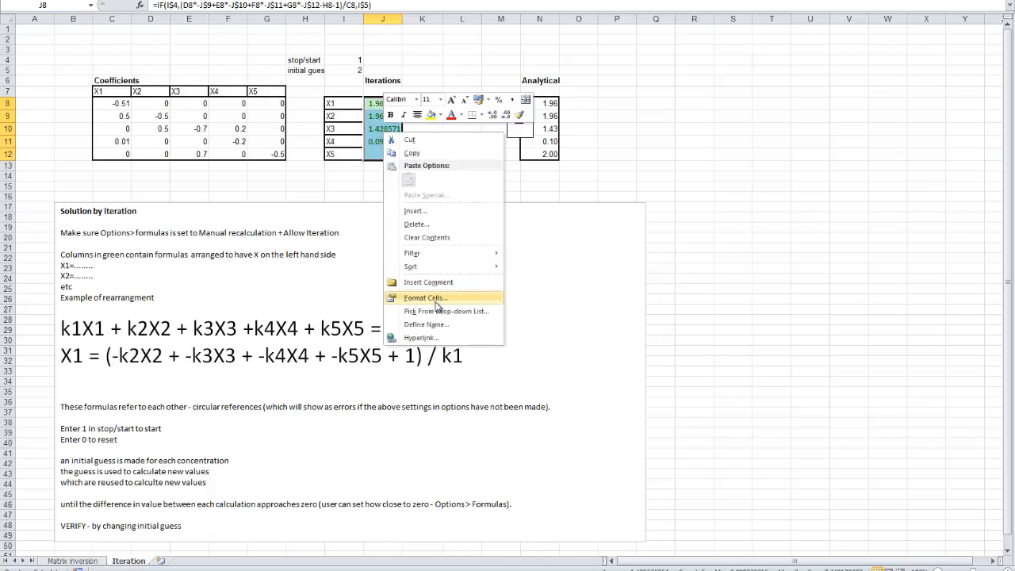
left_click(436, 306)
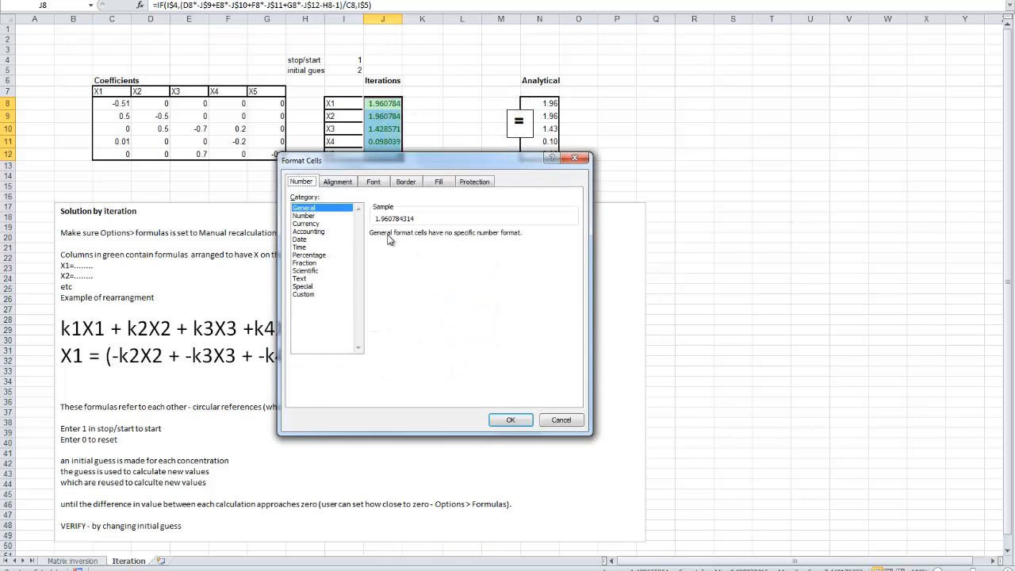
left_click(331, 218)
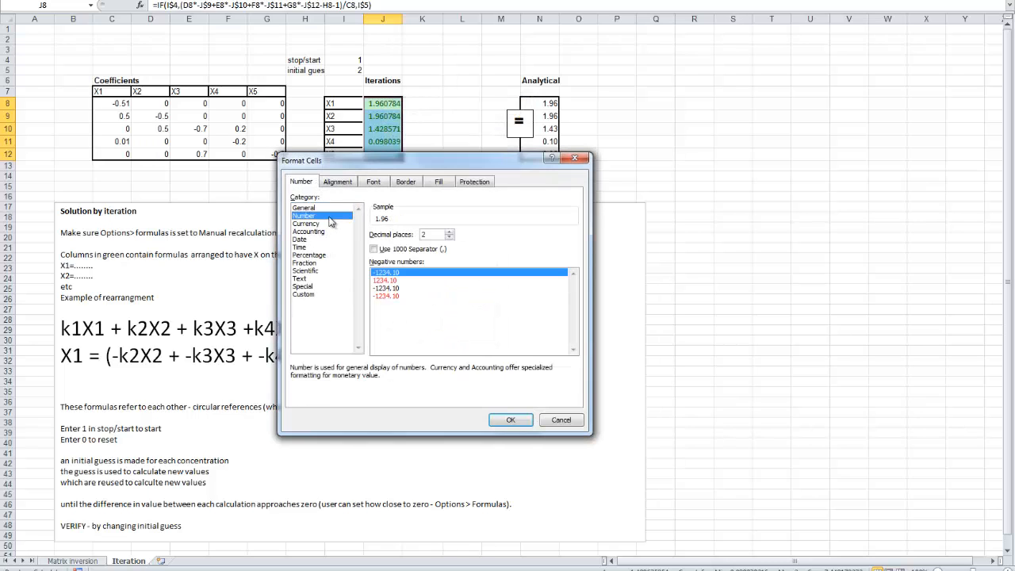
left_click(512, 420)
left_click(667, 168)
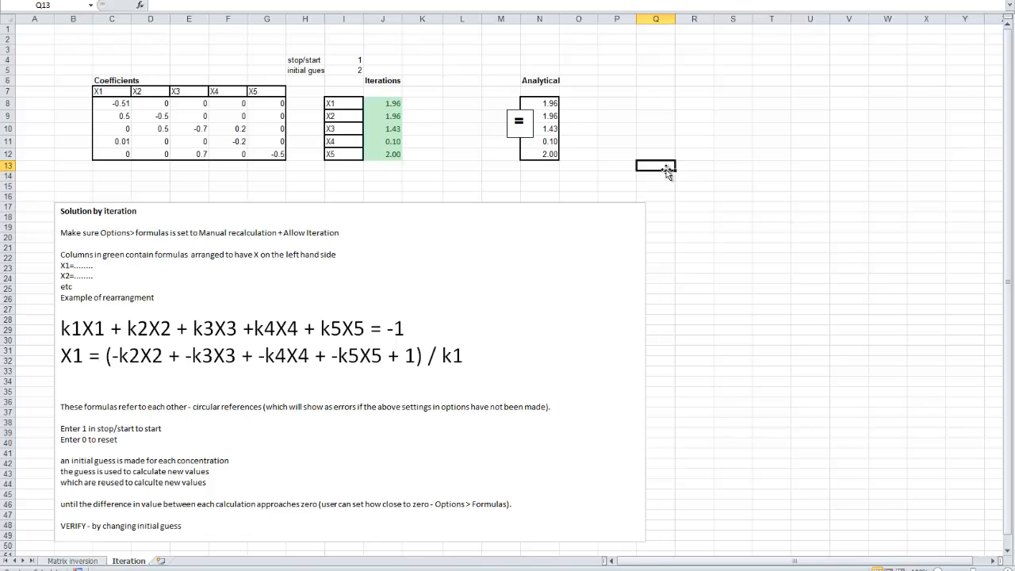
Step: Undo the two-decimal number formatting of the iteration results in J8:J12
left_click(183, 2)
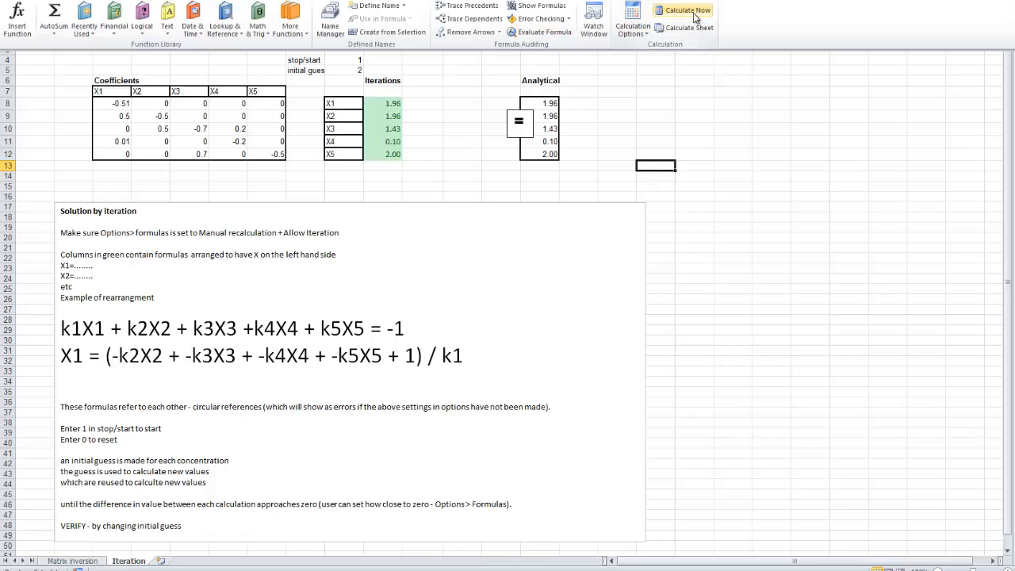
left_click(727, 227)
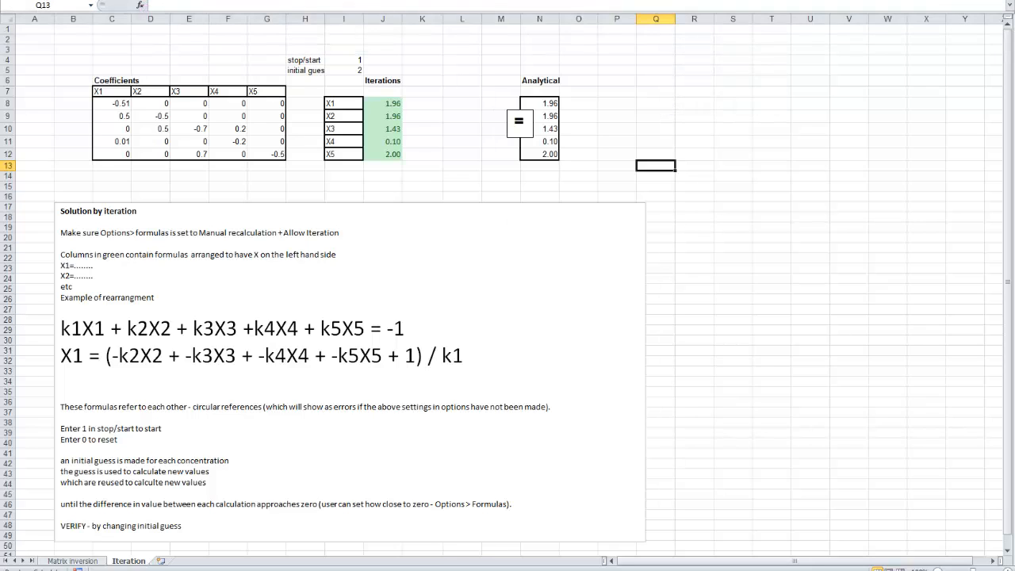
left_click_drag(383, 103, 382, 154)
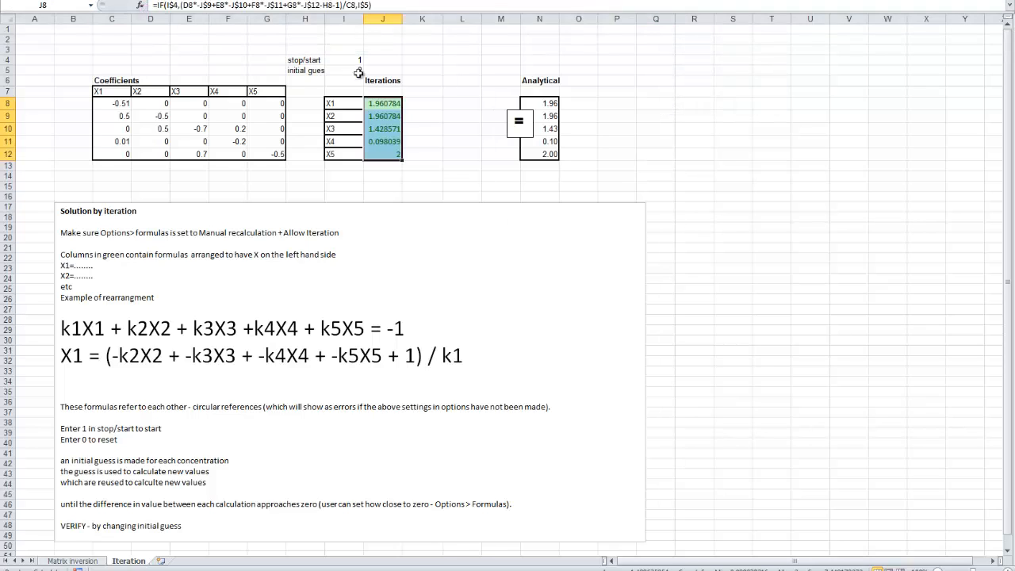
left_click(437, 179)
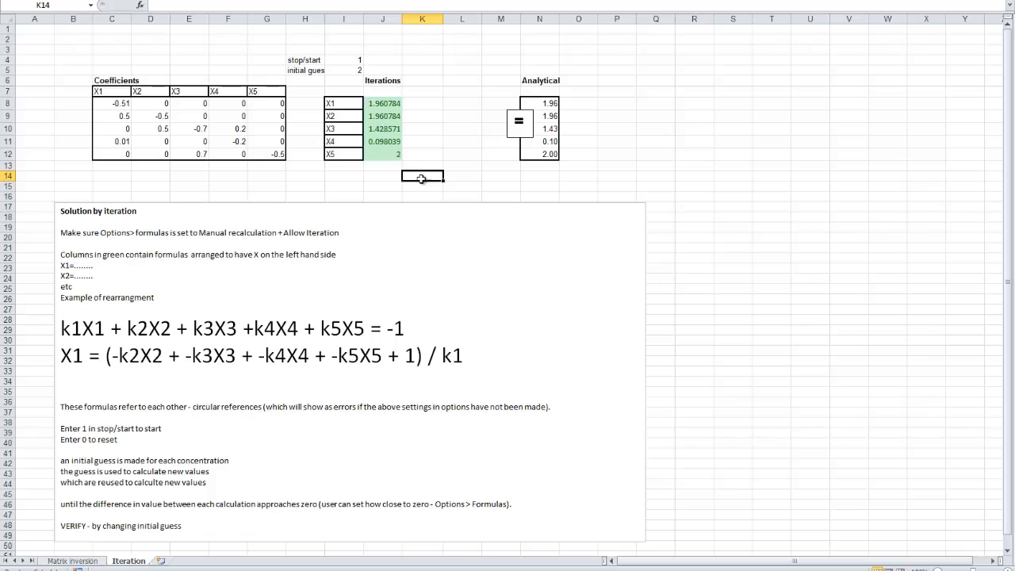
Step: Recalculate the workbook for another iteration of X1 to X5
left_click(181, 1)
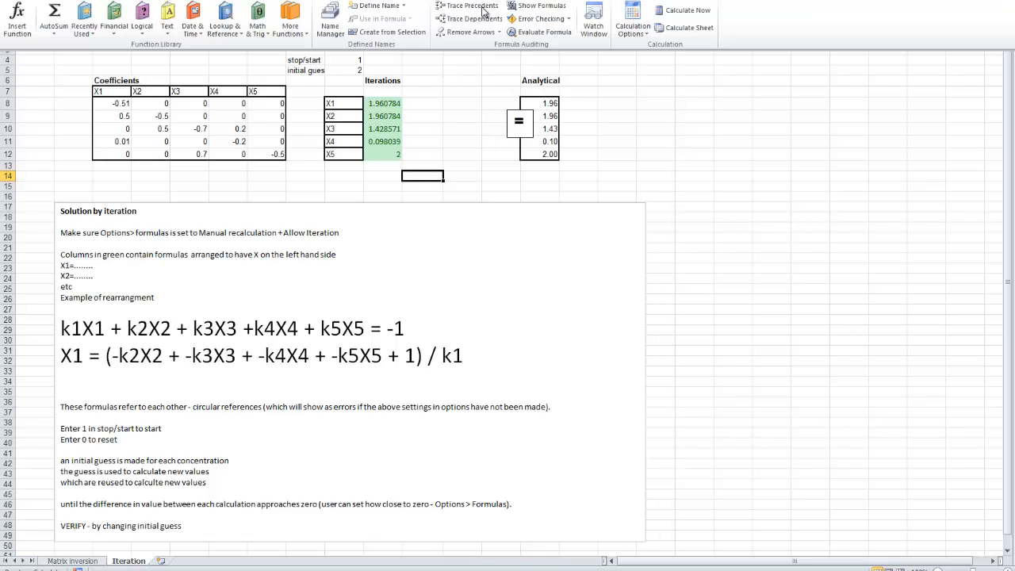
left_click(688, 16)
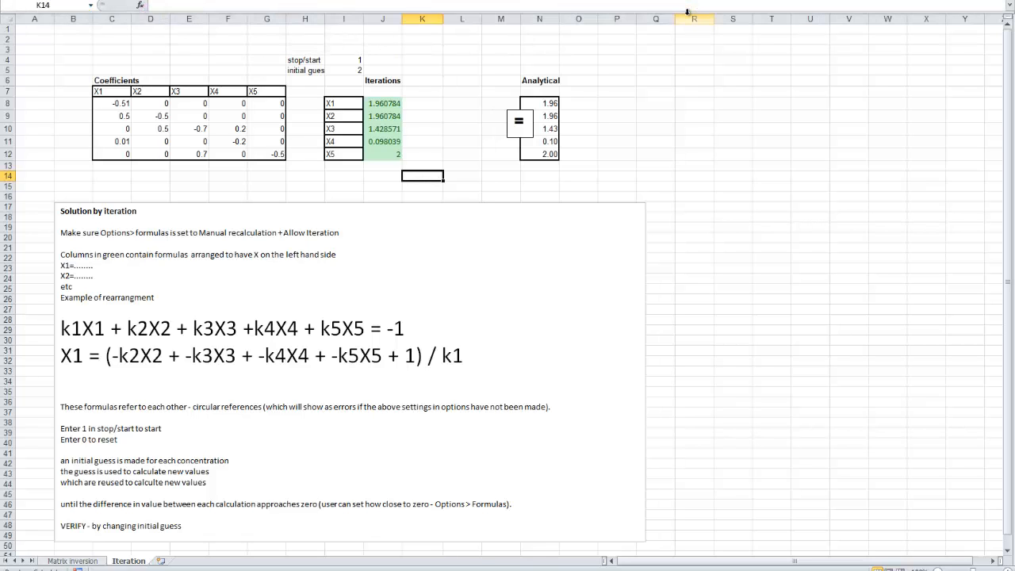